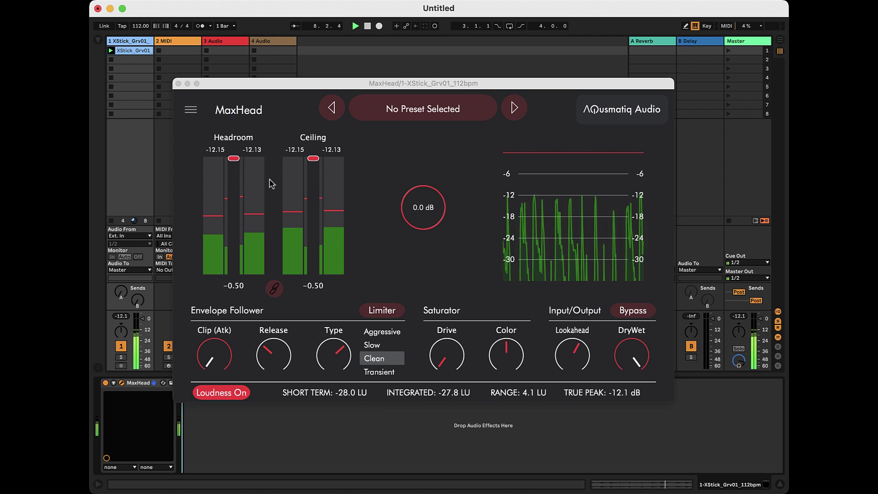
Lower MaxHead's Headroom from -0.50, past about -5.89, down to -16.35.
left_click(234, 160)
left_click_drag(233, 161, 232, 185)
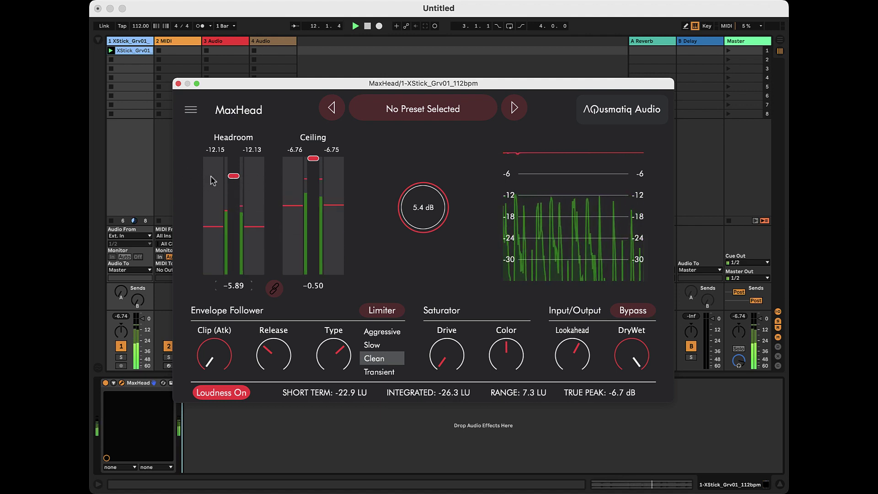
left_click_drag(234, 176, 236, 224)
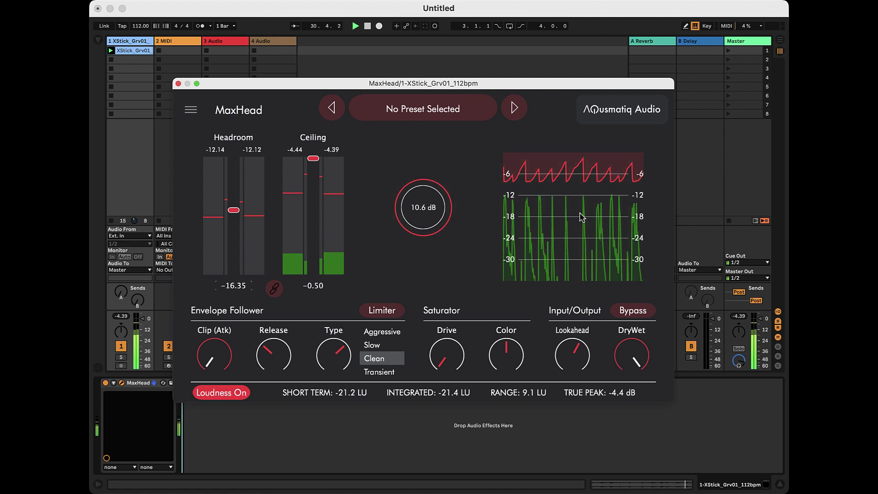
Sweep the Release through about 50 ms and a very short time, ending near 75 ms.
left_click(275, 357)
left_click_drag(275, 354, 273, 396)
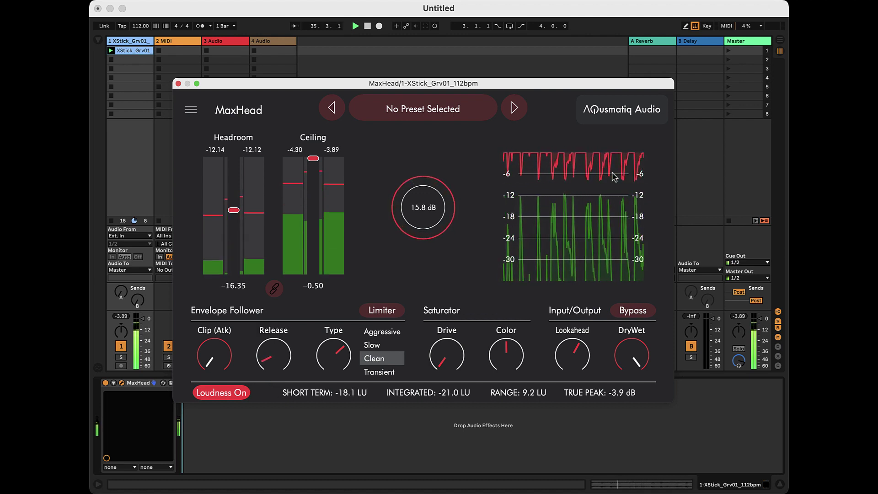
left_click_drag(273, 362, 302, 262)
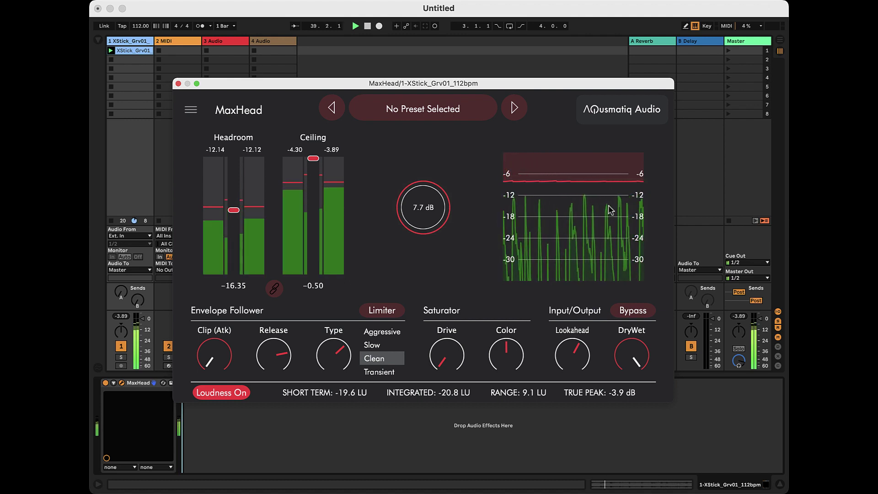
left_click_drag(280, 361, 251, 431)
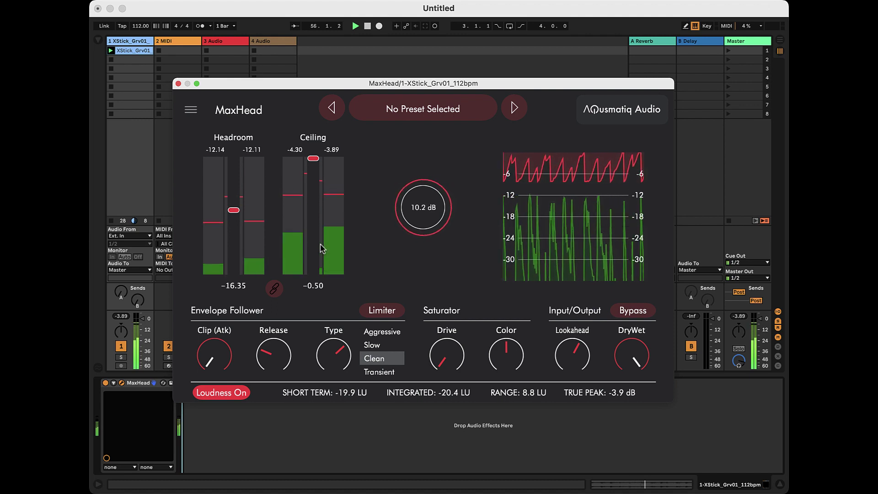
Raise Clip (Atk), drop Headroom to -18.30, then trim Clip (Atk) to about 26 %.
mouse_move(230, 346)
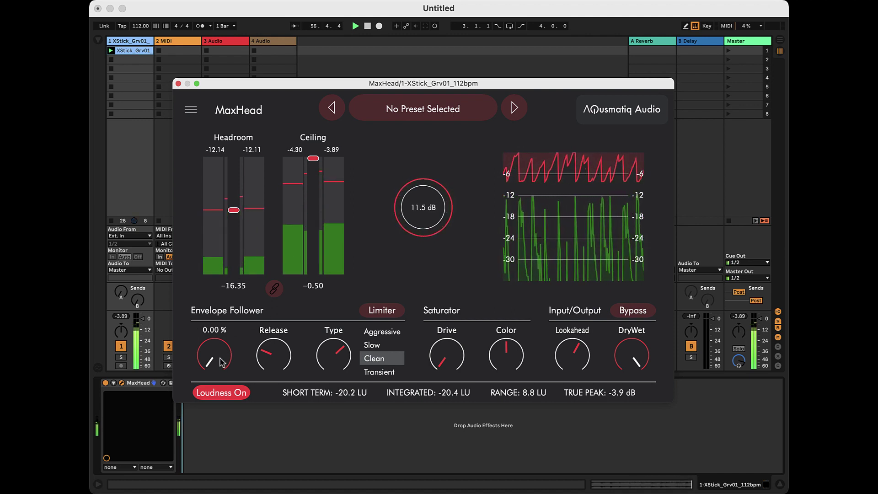
left_click_drag(230, 346, 243, 272)
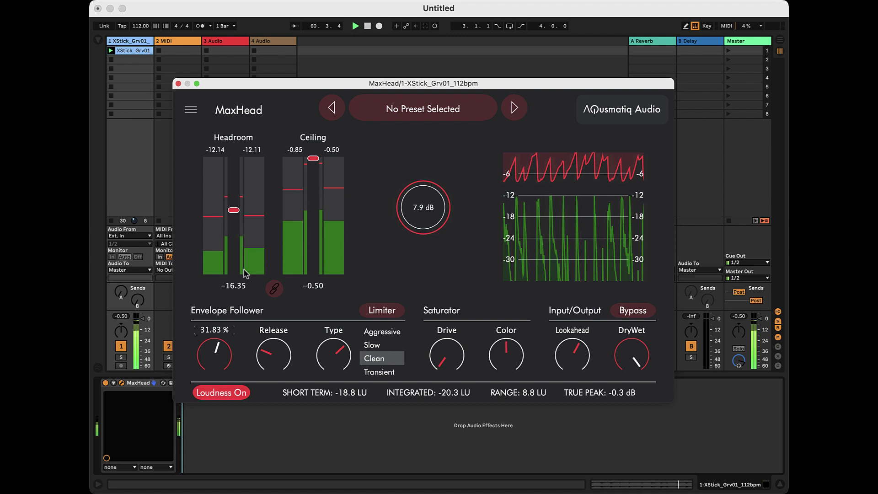
left_click(233, 211)
left_click_drag(232, 213, 230, 228)
left_click(220, 346)
left_click_drag(220, 346, 218, 358)
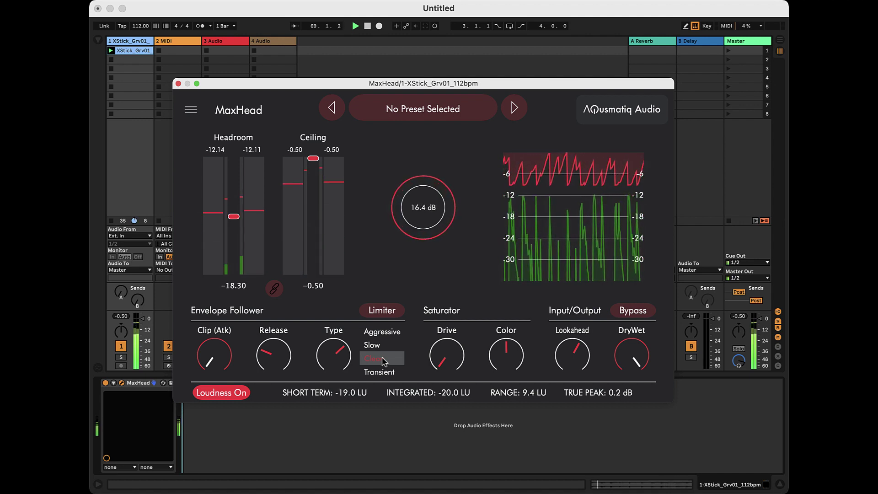
Compare the Aggressive, Slow, Clean and Transient envelope types, finishing on Clean.
left_click(396, 335)
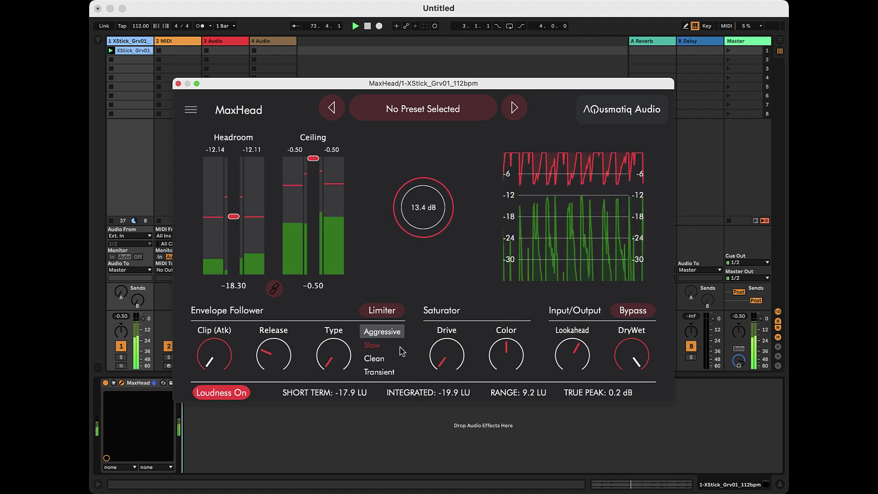
mouse_move(277, 371)
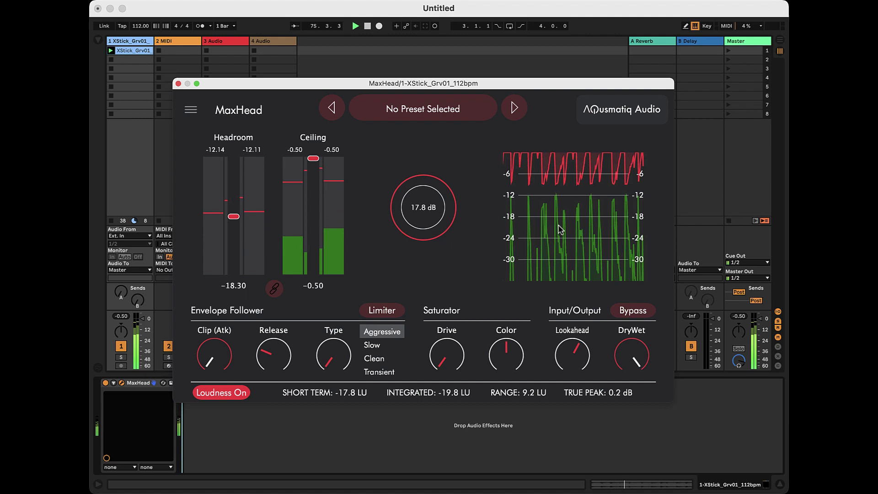
left_click(390, 348)
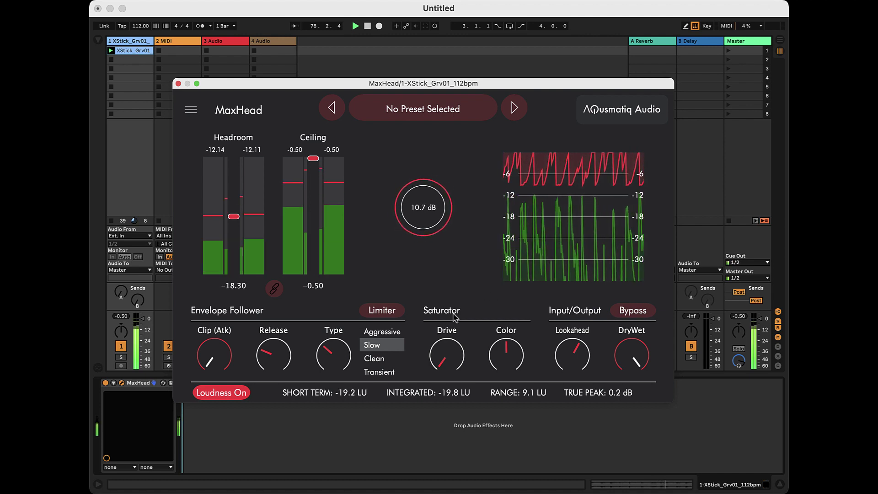
left_click(380, 359)
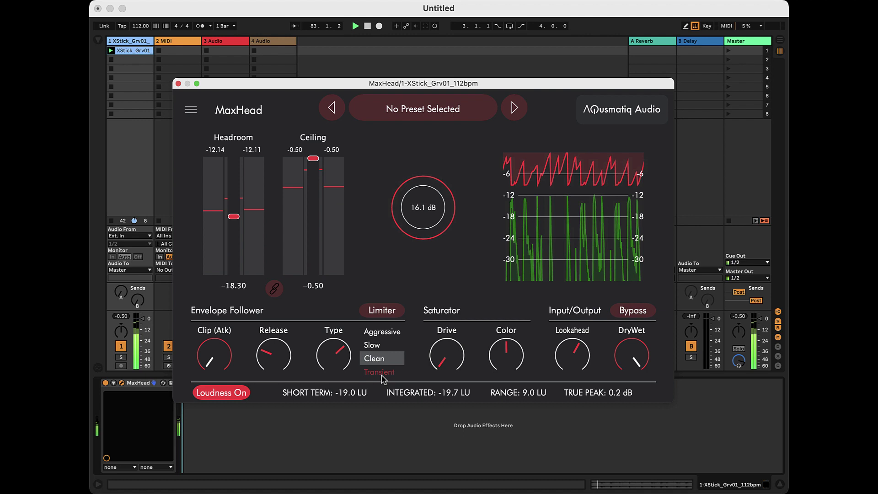
left_click(380, 372)
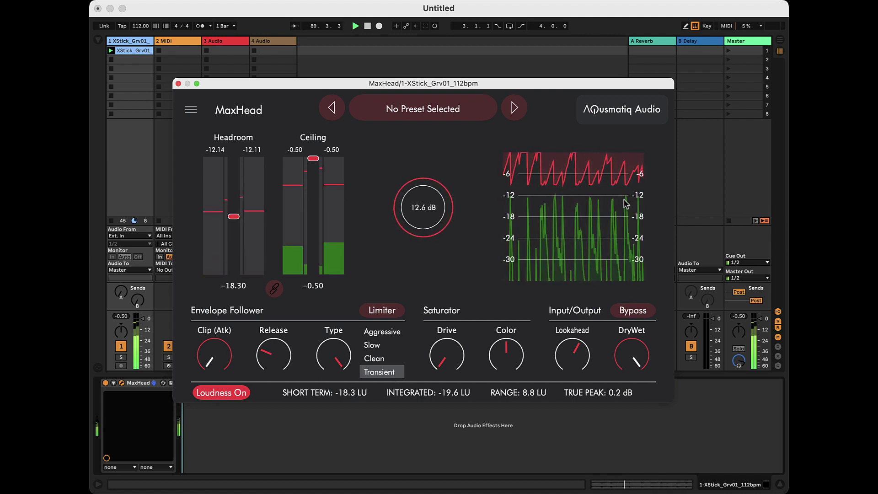
left_click(379, 360)
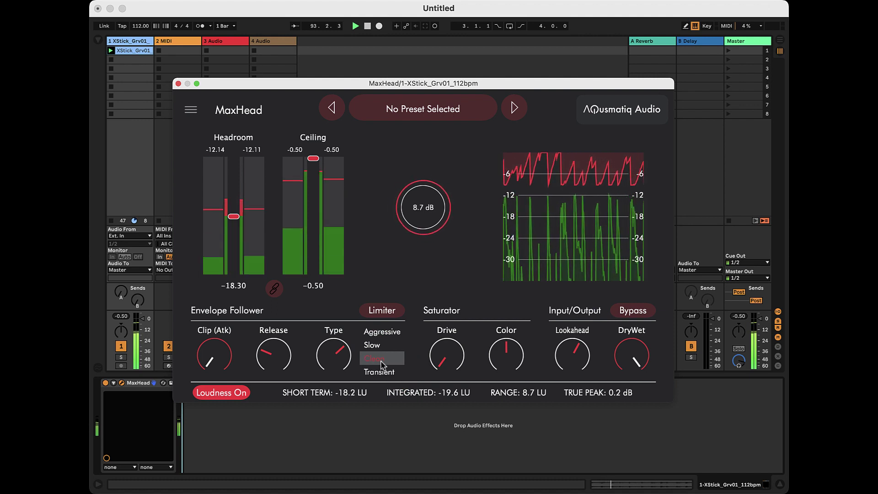
mouse_move(285, 357)
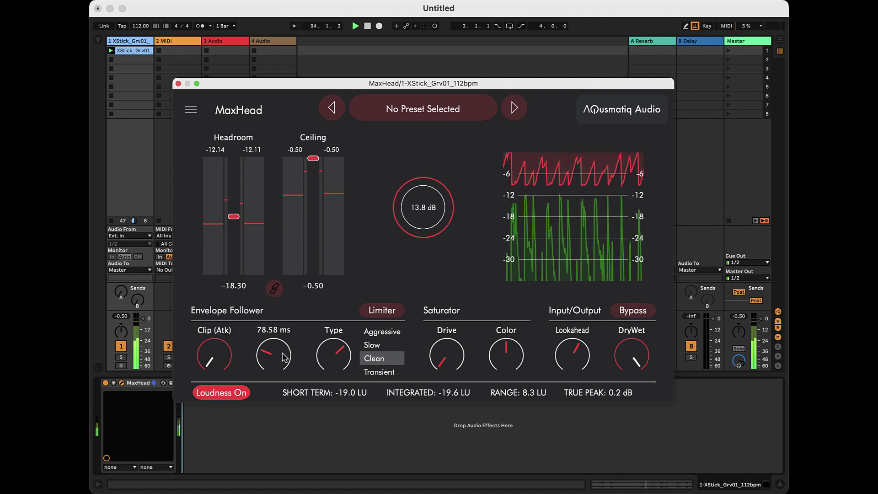
left_click(339, 359)
left_click_drag(339, 359, 334, 376)
left_click_drag(322, 344, 332, 409)
left_click_drag(329, 359, 331, 259)
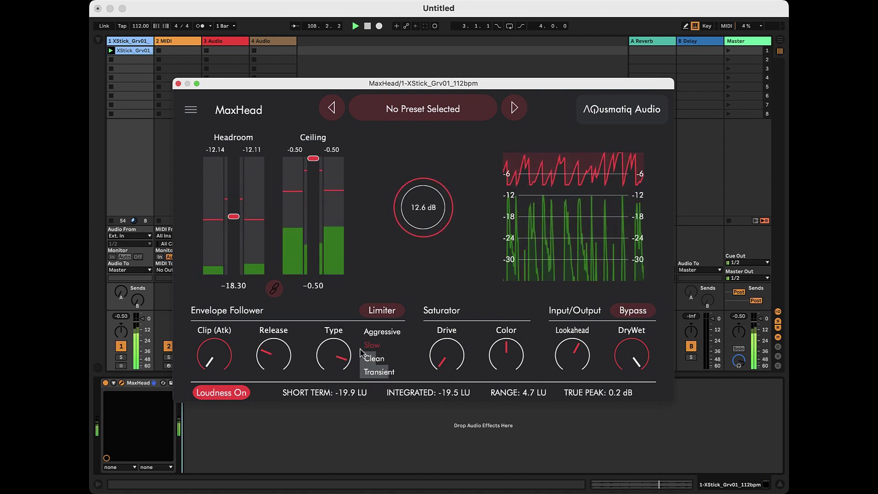
left_click(373, 359)
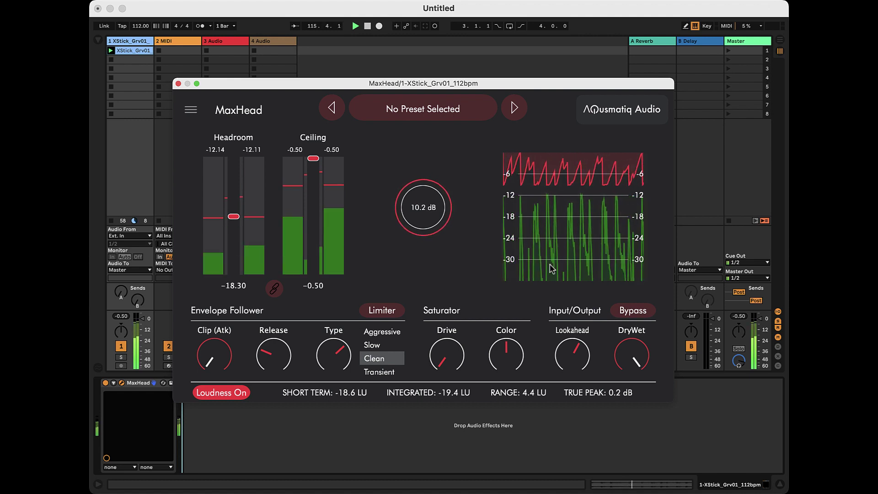
Toggle the mode button from Limiter to Maximizer.
left_click(382, 313)
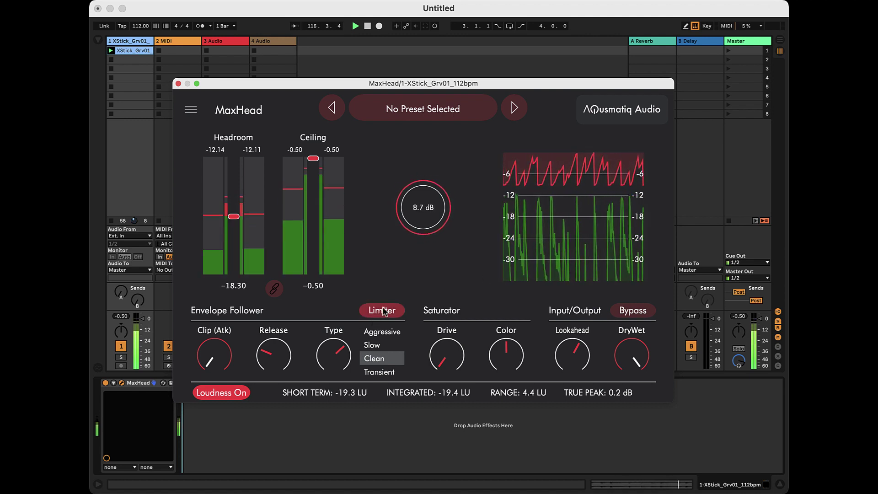
left_click(383, 311)
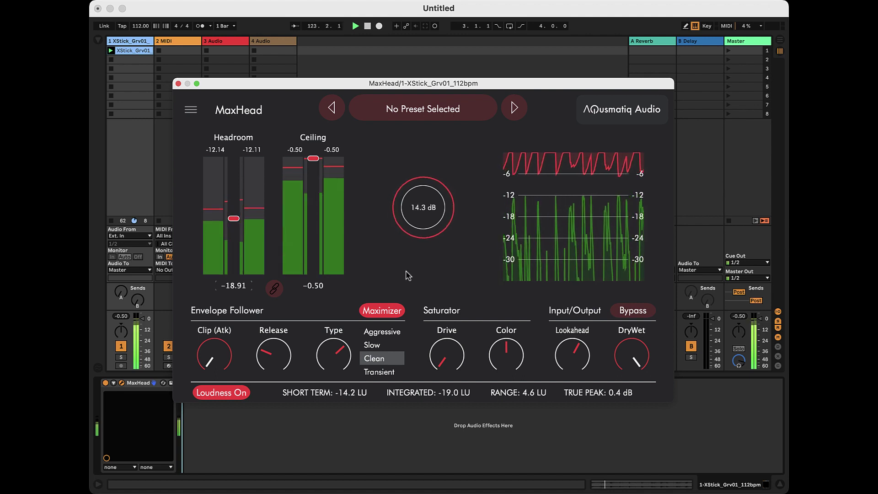
mouse_move(218, 363)
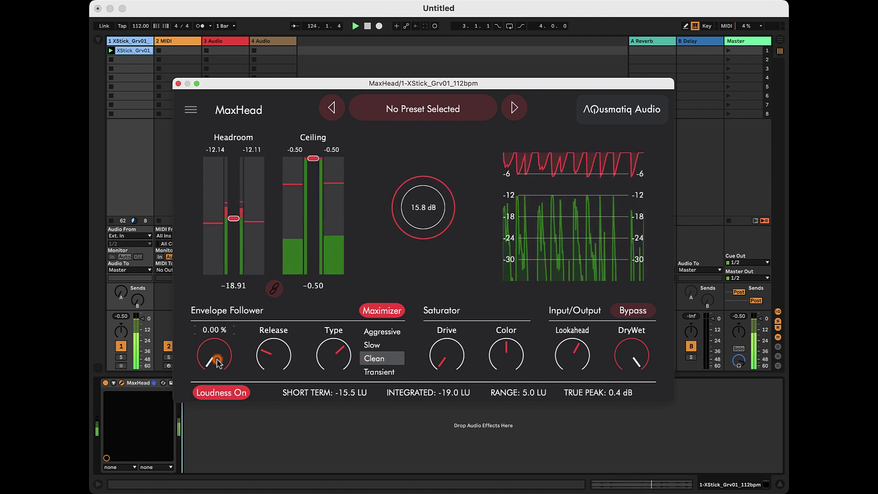
left_click_drag(217, 363, 238, 286)
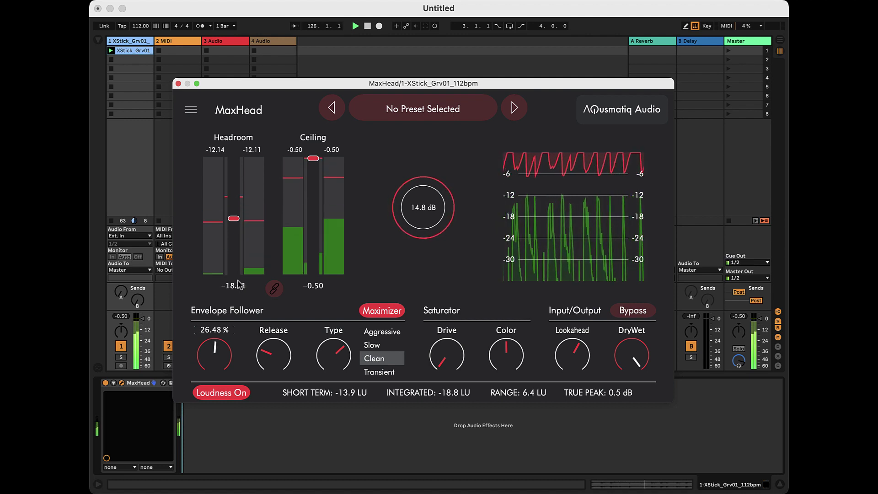
mouse_move(228, 347)
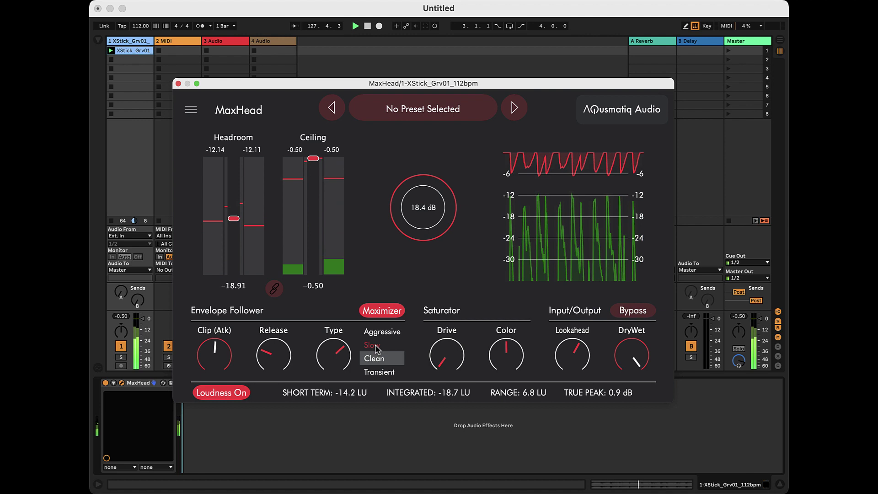
left_click(382, 332)
mouse_move(219, 353)
left_mouse_down()
mouse_move(222, 368)
mouse_move(216, 362)
left_mouse_up()
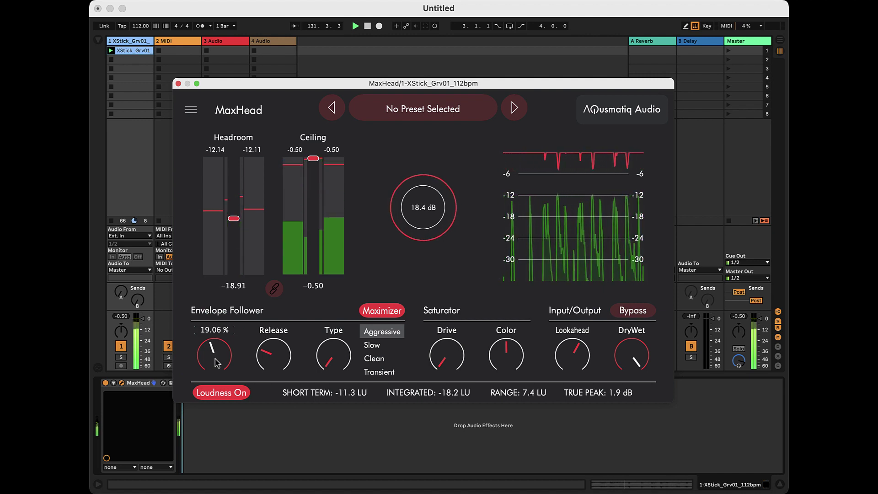
left_click(379, 358)
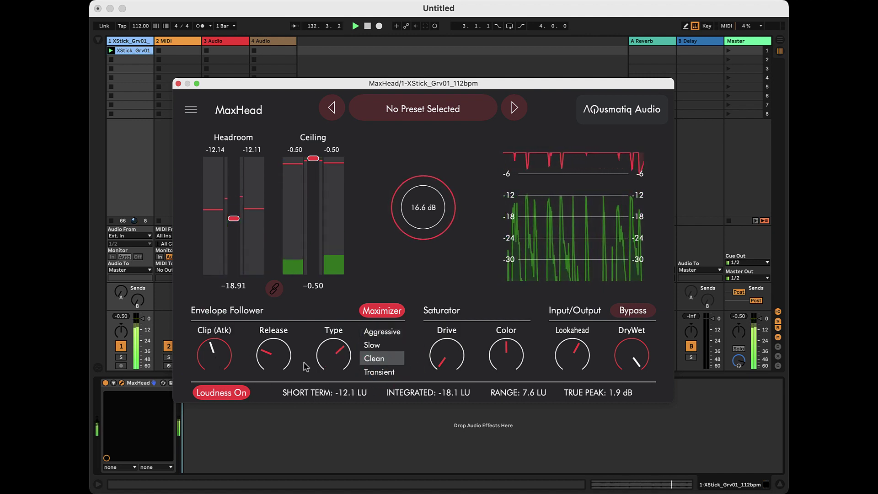
left_click_drag(214, 356, 222, 444)
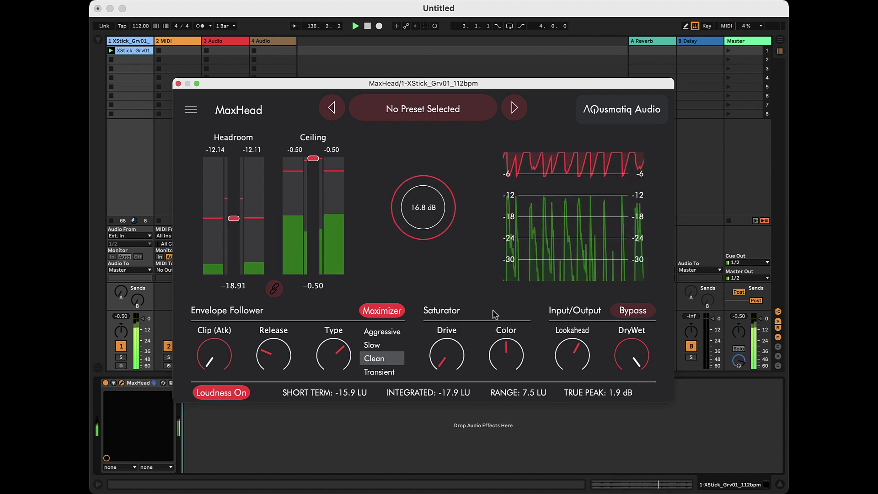
Turn the Saturator Drive up from 0.00 to about 0.52.
mouse_move(470, 361)
left_click_drag(453, 370, 472, 289)
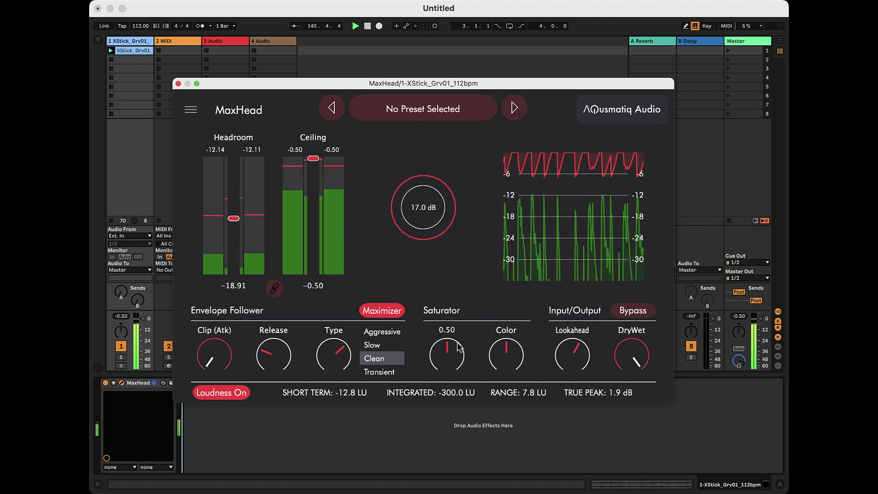
mouse_move(454, 364)
left_mouse_down()
mouse_move(474, 339)
mouse_move(482, 286)
mouse_move(471, 368)
left_mouse_up()
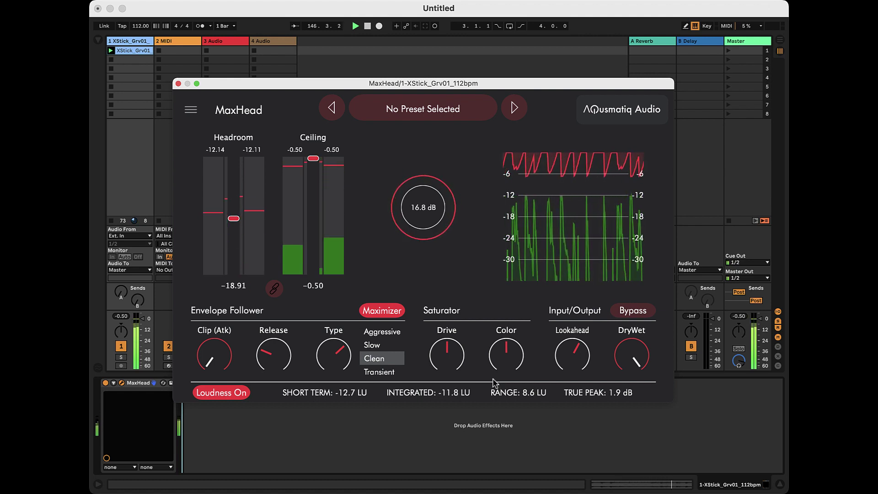
Sweep Saturator Color to about 0.72 and back slightly, then lower Drive to 0.08.
mouse_move(501, 368)
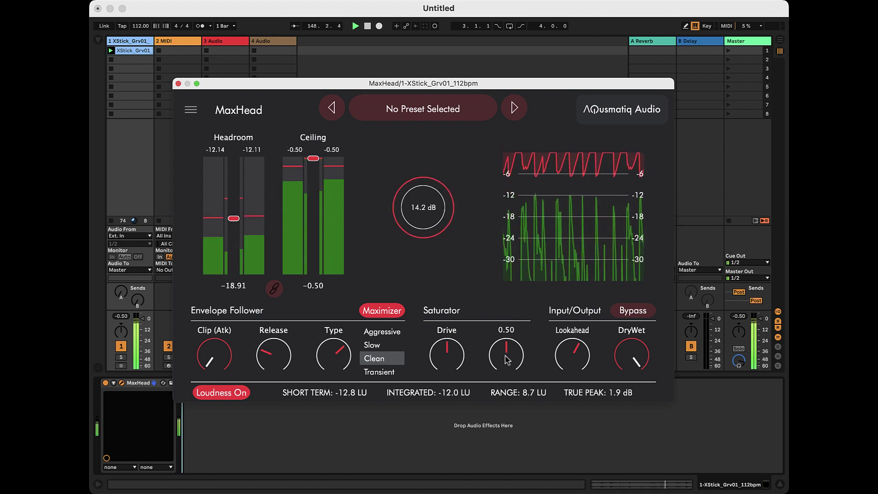
left_click_drag(507, 360, 528, 391)
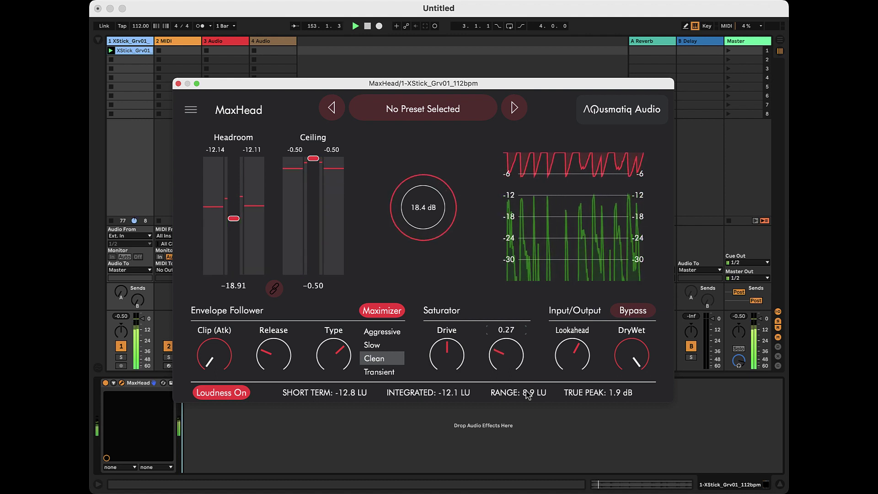
mouse_move(515, 352)
left_mouse_down()
mouse_move(521, 371)
mouse_move(529, 338)
mouse_move(526, 350)
left_mouse_up()
left_click_drag(447, 363, 466, 452)
mouse_move(580, 364)
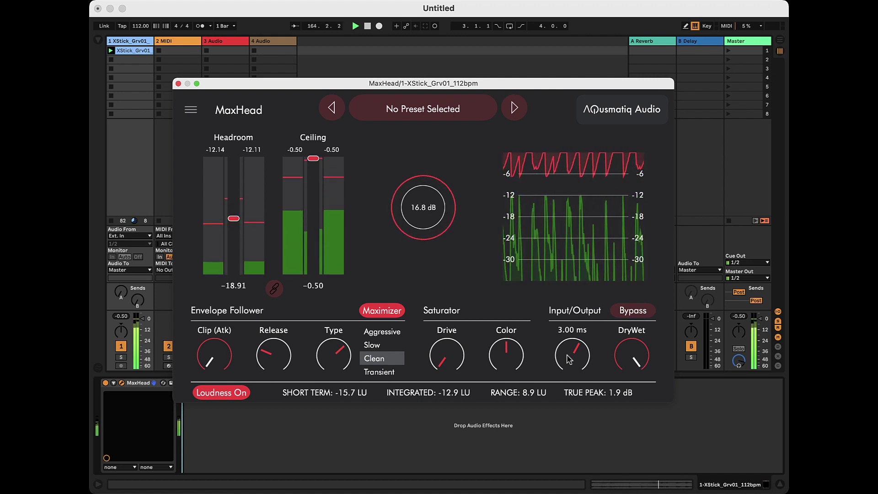
left_click_drag(570, 360, 579, 471)
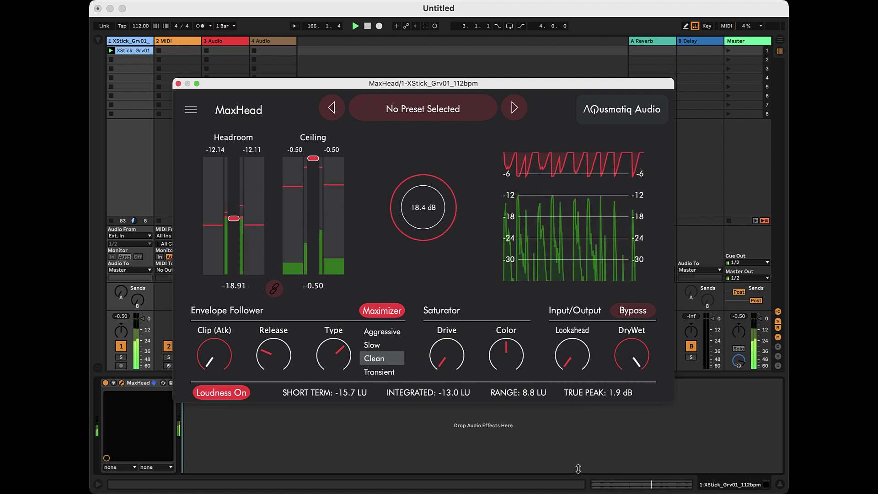
left_click(392, 356)
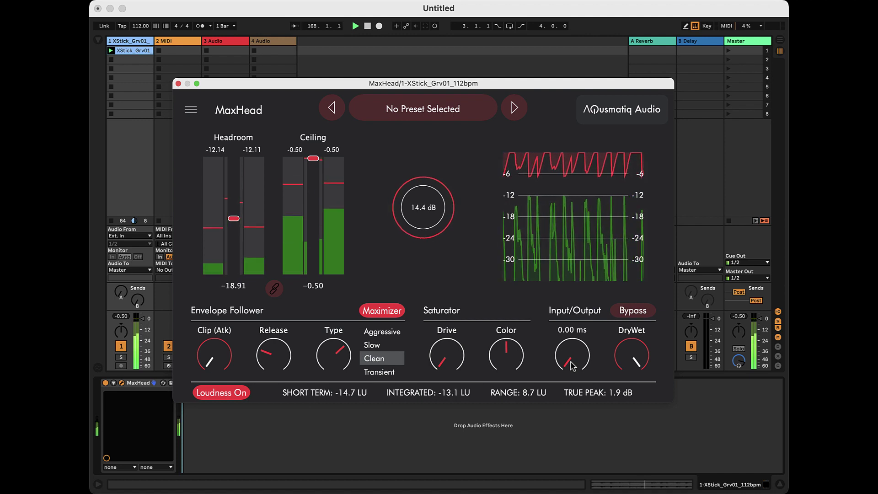
left_click_drag(572, 365, 583, 211)
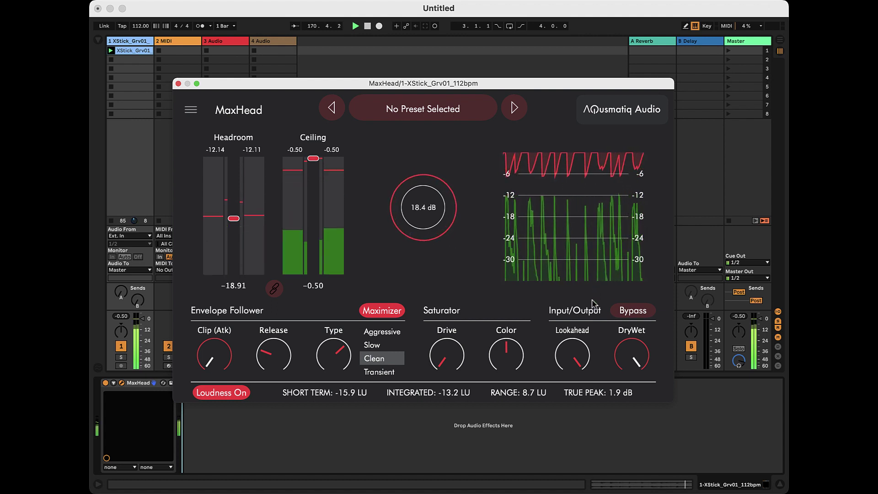
left_click_drag(574, 358, 577, 375)
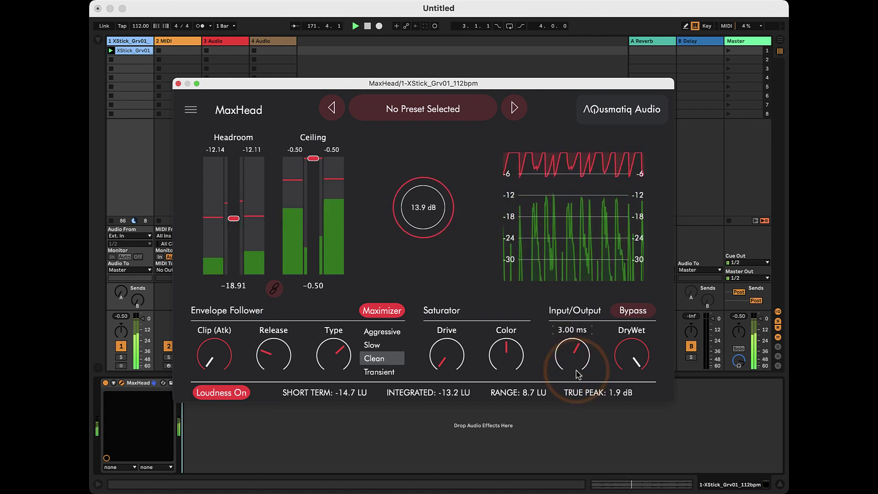
left_click(632, 353)
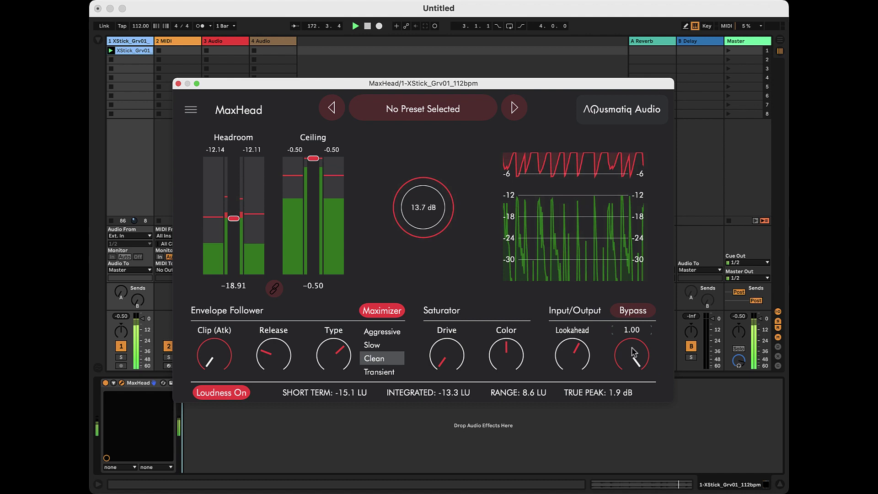
left_click_drag(632, 352, 628, 488)
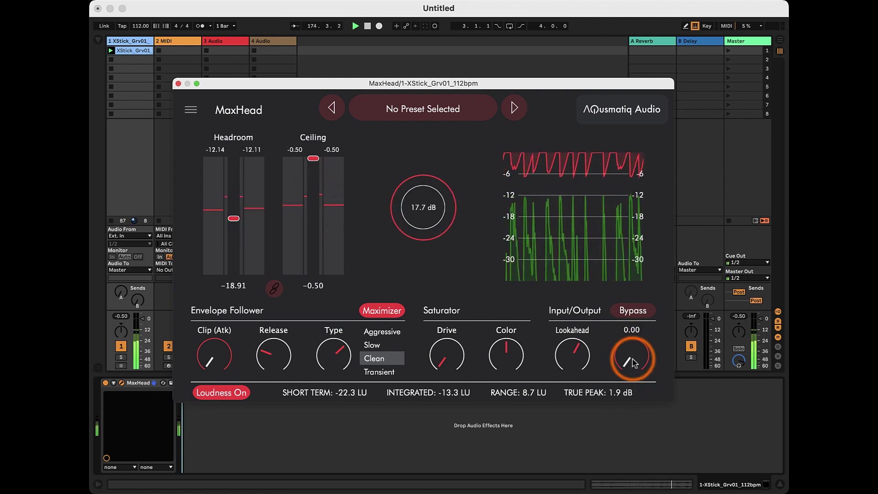
left_click_drag(634, 363, 642, 339)
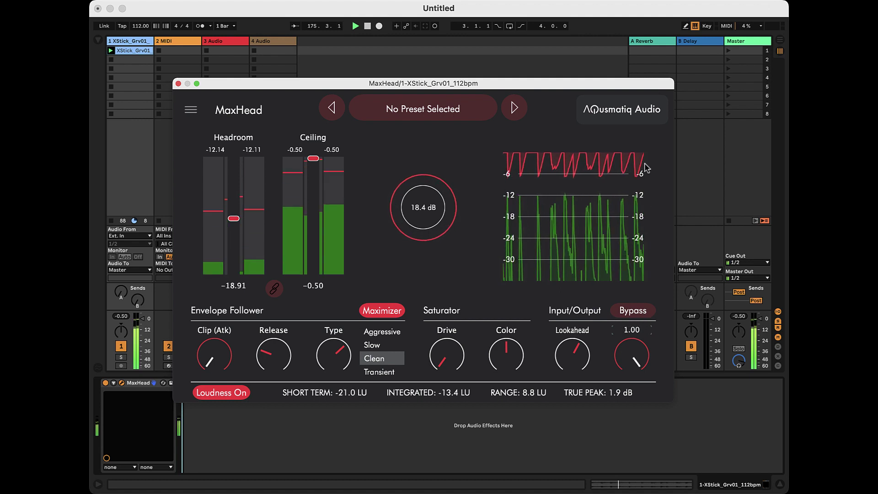
left_click(641, 311)
left_click(643, 312)
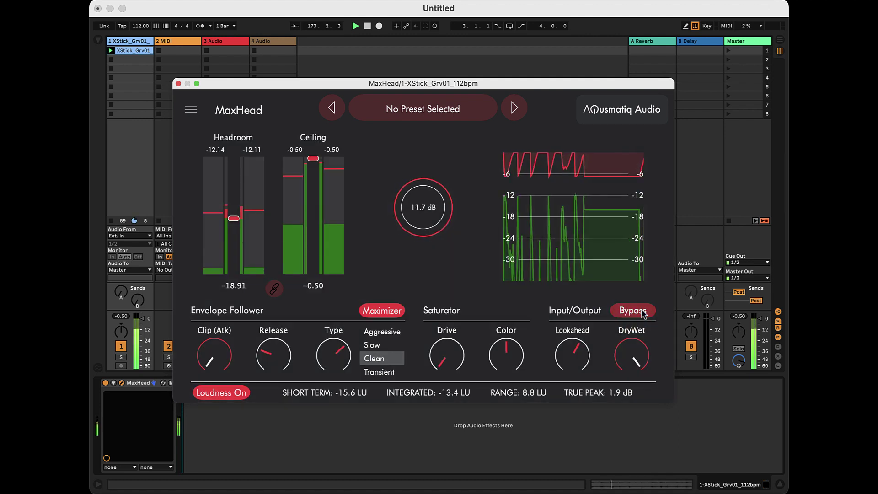
left_click(639, 361)
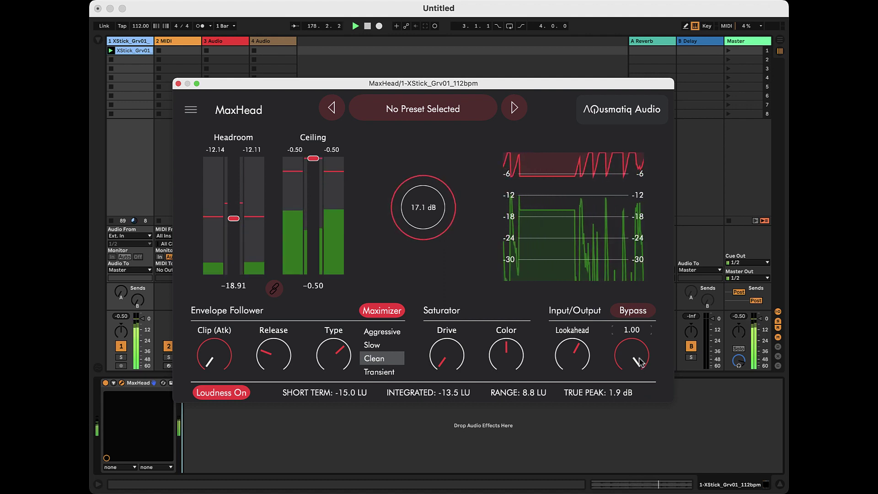